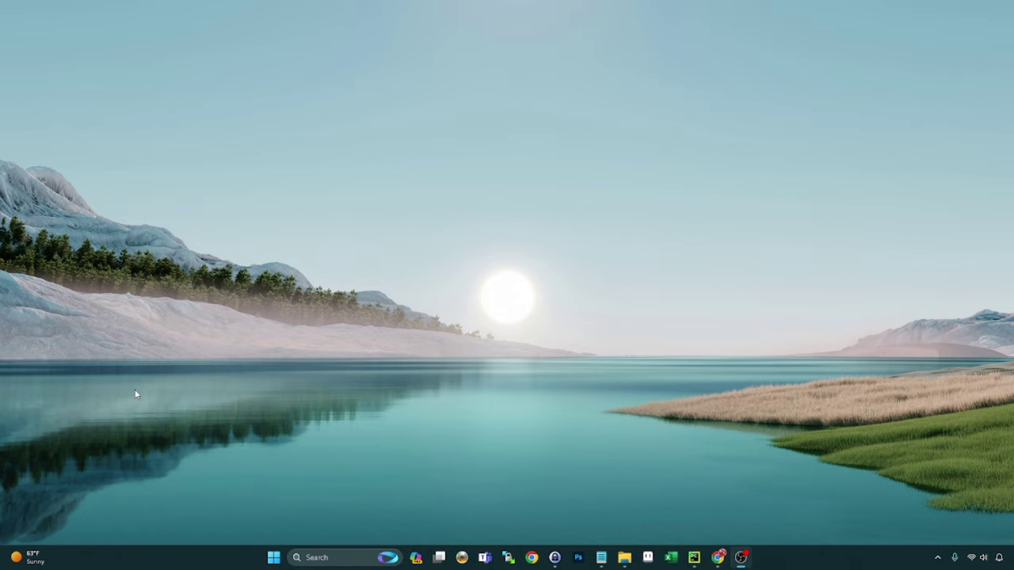
Search the Start menu for 'paint' and launch Paint
{"action": "left_click", "coordinate": [273, 557]}
{"action": "type", "text": "paint"}
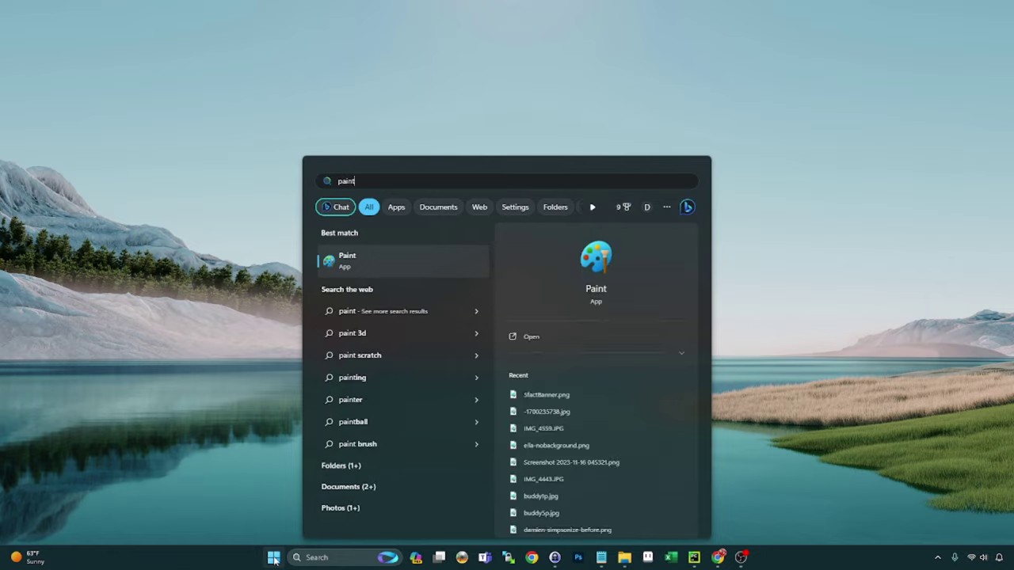
{"action": "key", "text": "Return"}
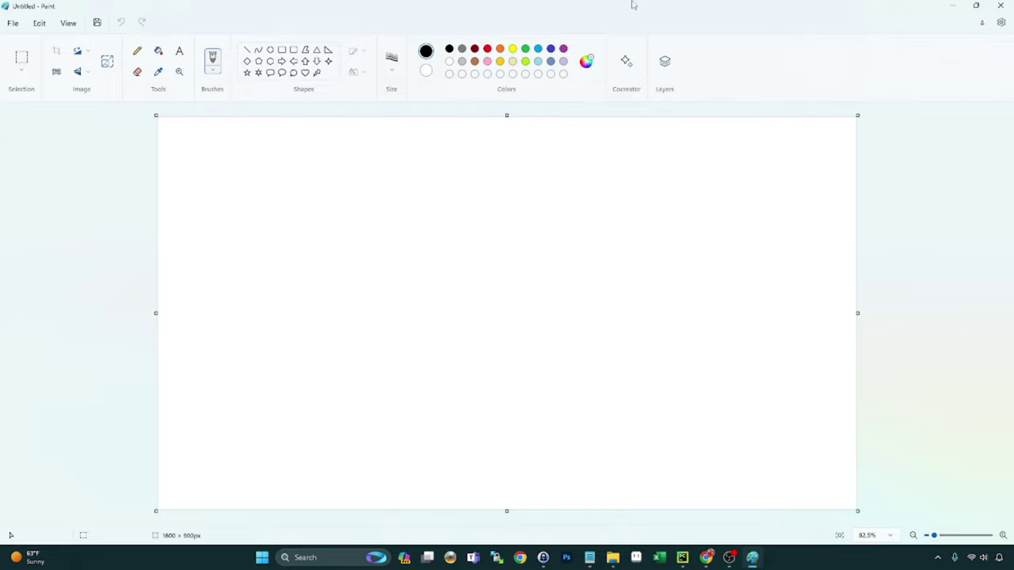
Try Paint's Dark app theme, settle on System setting, and return to the canvas
{"action": "left_click", "coordinate": [1002, 22]}
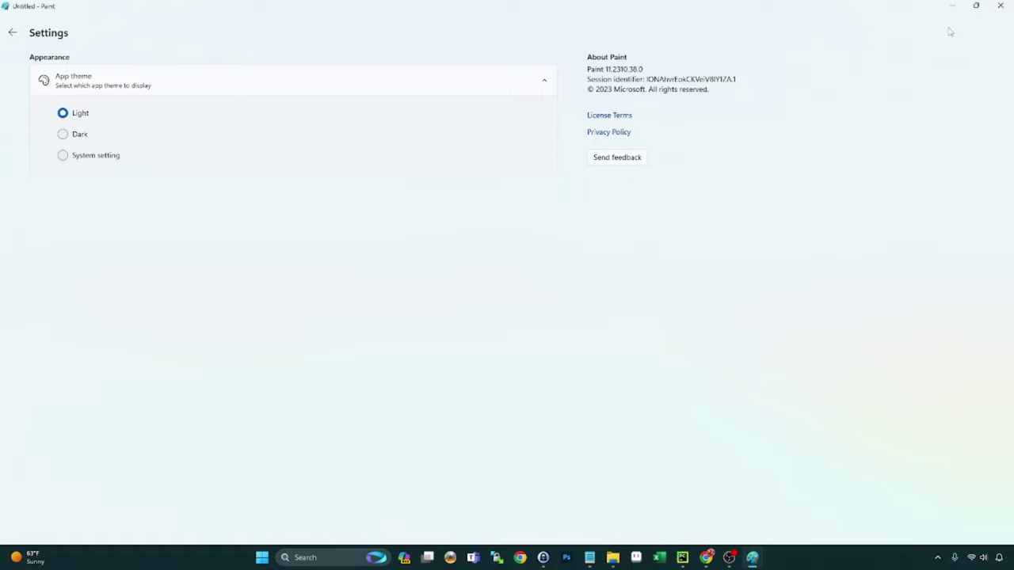
{"action": "left_click", "coordinate": [93, 158]}
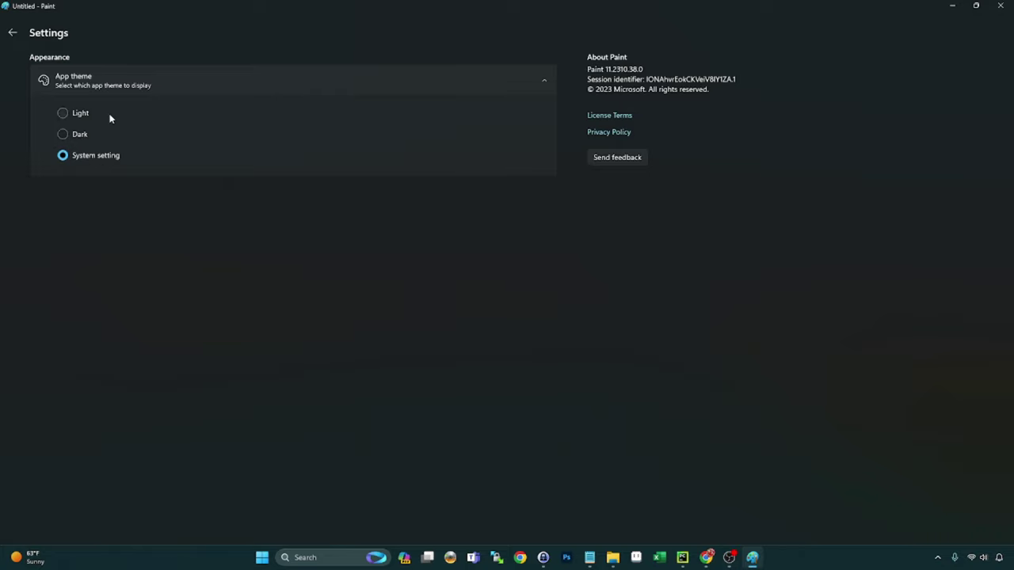
{"action": "left_click", "coordinate": [77, 137]}
{"action": "left_click", "coordinate": [99, 158]}
{"action": "left_click", "coordinate": [12, 33]}
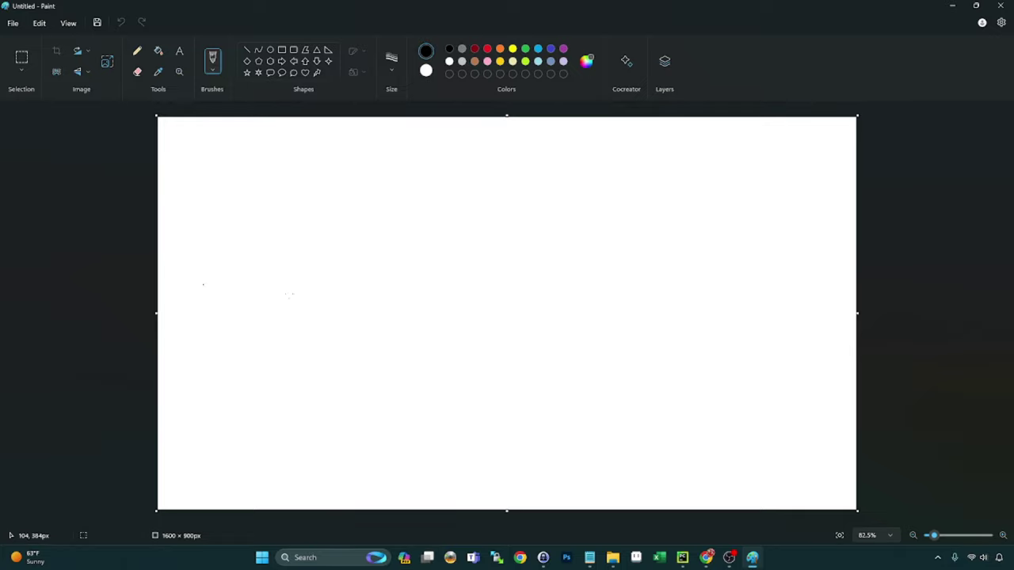
Remove the canvas background, then select and delete the leftover white blob
{"action": "left_click", "coordinate": [455, 169]}
{"action": "left_click", "coordinate": [57, 72]}
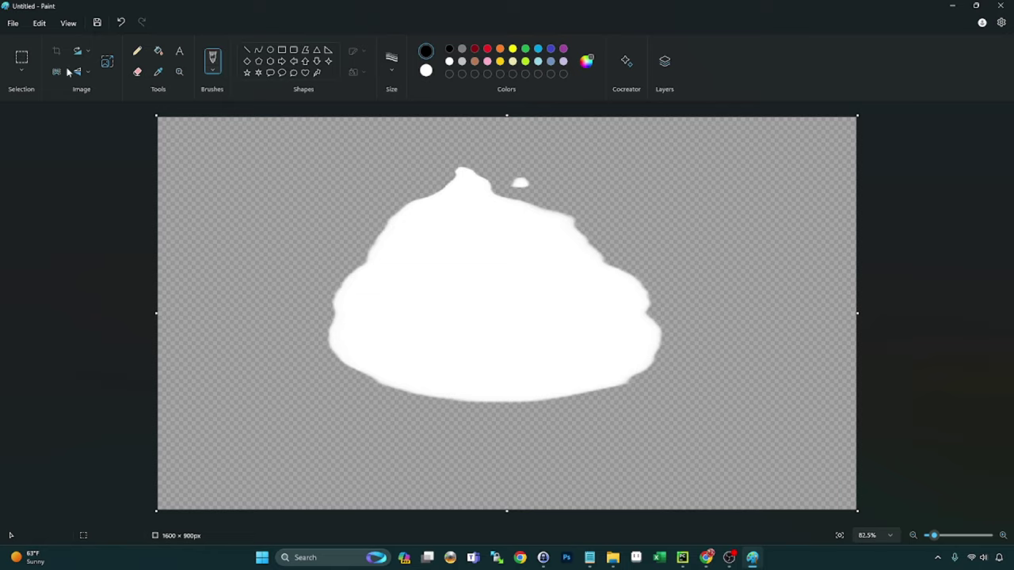
{"action": "left_click", "coordinate": [21, 59]}
{"action": "left_click_drag", "start_coordinate": [248, 129], "coordinate": [730, 481]}
{"action": "key", "text": "Delete"}
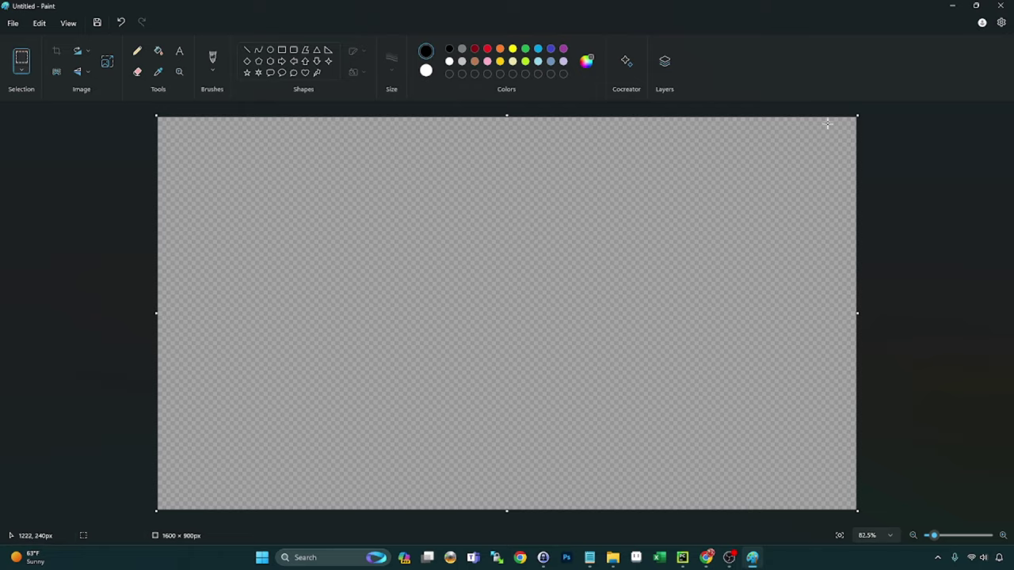
Show the Layers panel, add a second layer, and select the lower layer
{"action": "left_click", "coordinate": [667, 64]}
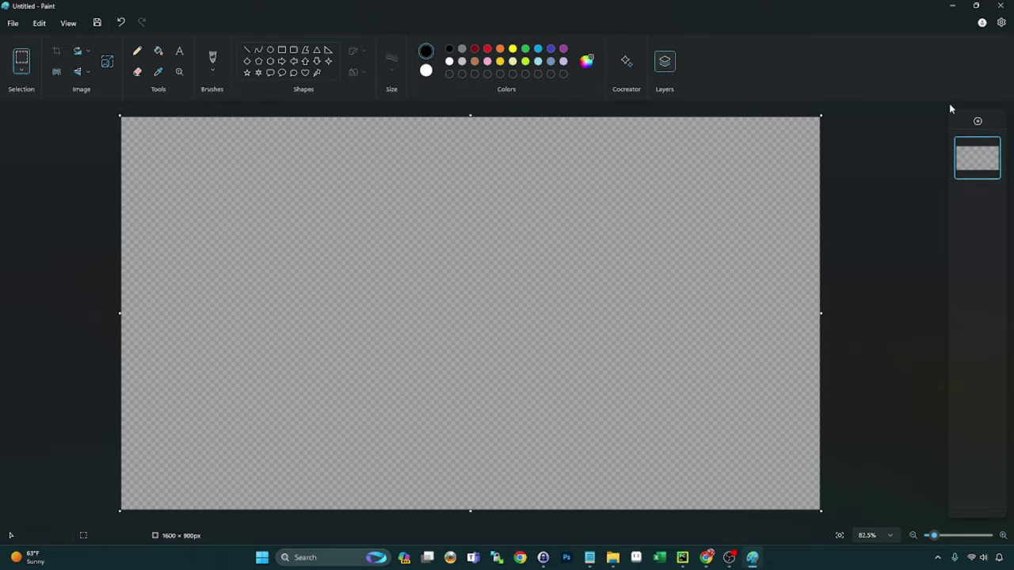
{"action": "left_click", "coordinate": [979, 123]}
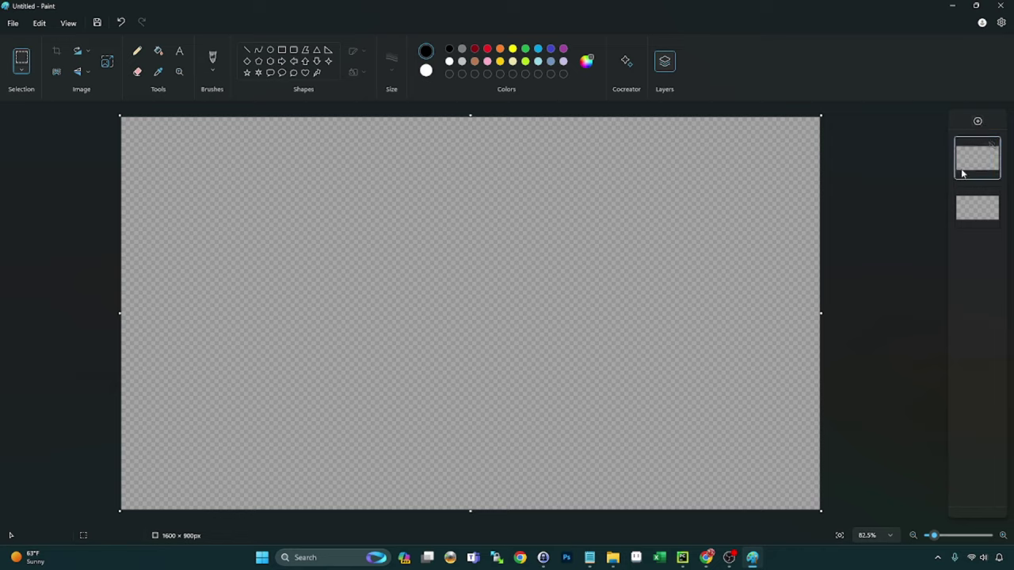
{"action": "left_click", "coordinate": [976, 151]}
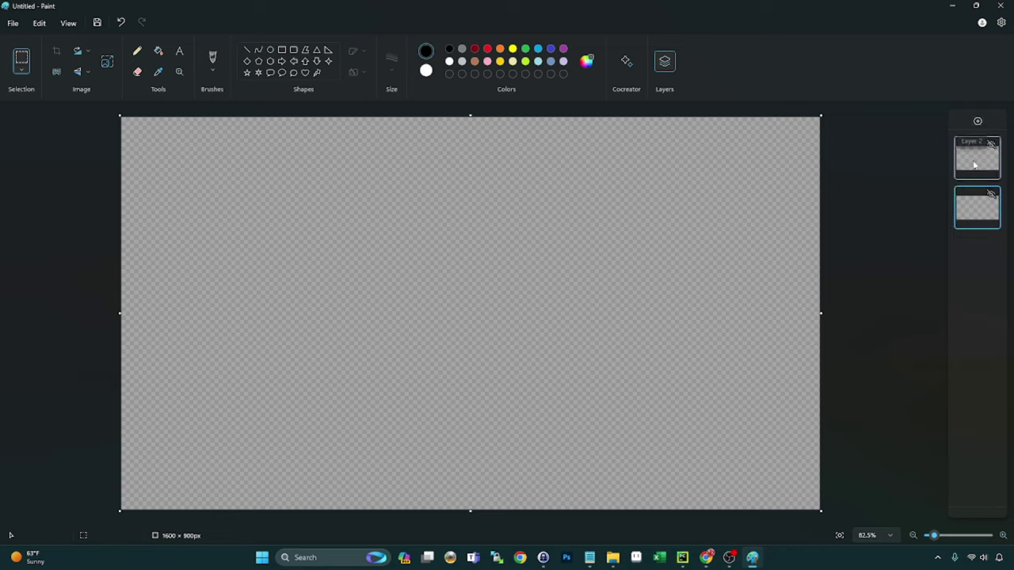
{"action": "left_click", "coordinate": [976, 210]}
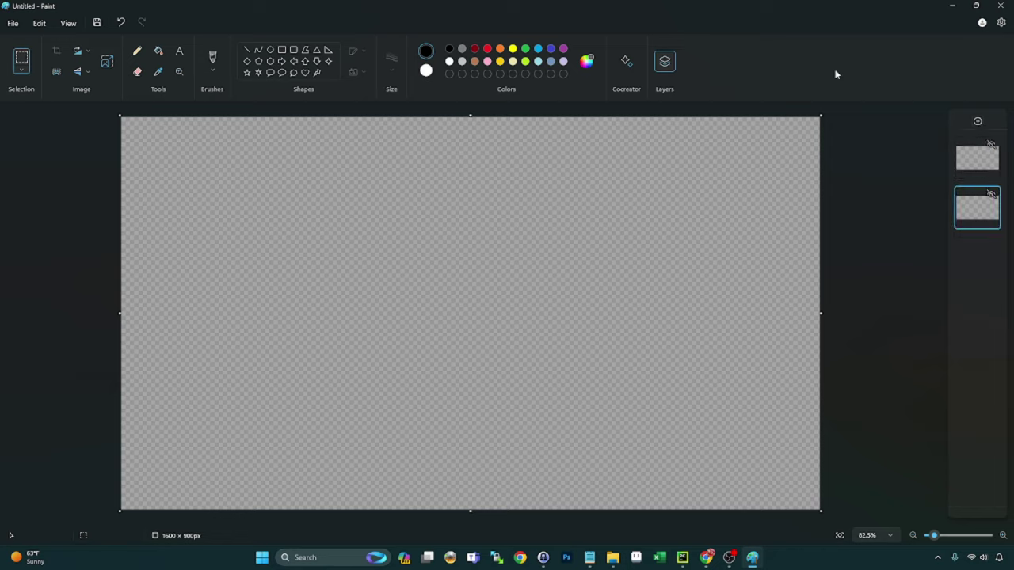
Generate Photorealistic Cocreator images of a green binary-digit rainstorm like The Matrix
{"action": "left_click", "coordinate": [628, 64]}
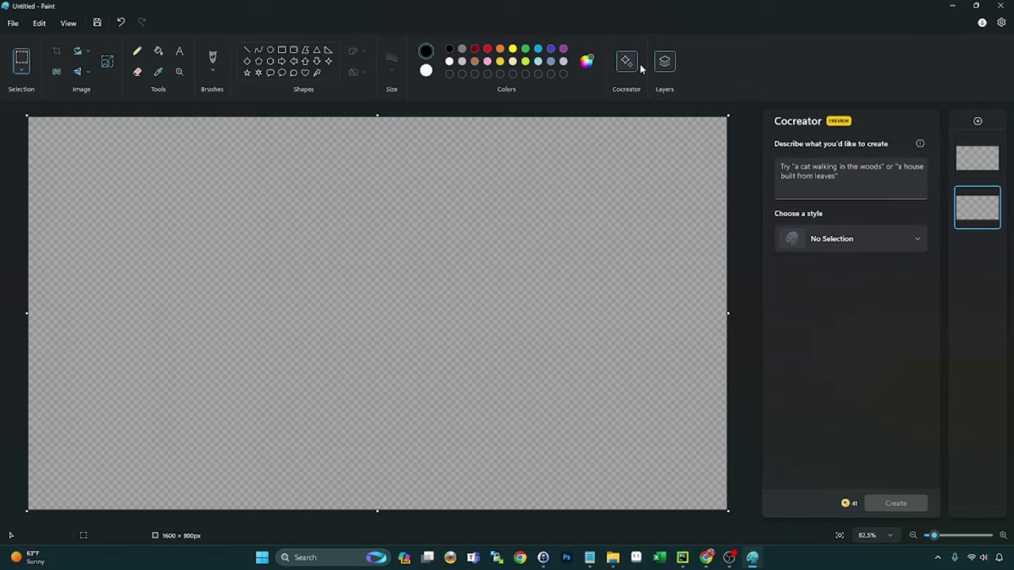
{"action": "left_click", "coordinate": [817, 190]}
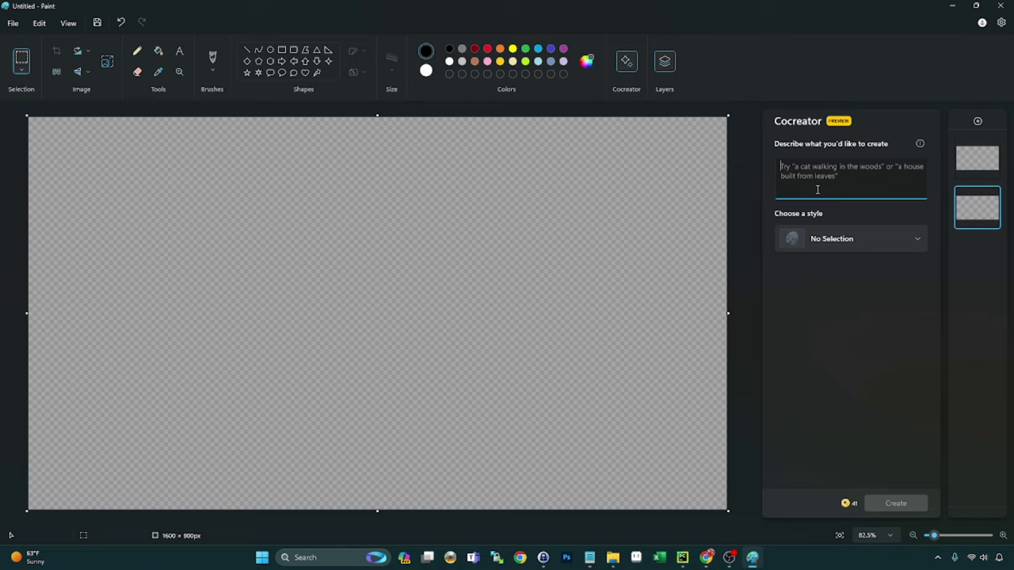
{"action": "type", "text": "Futurist"}
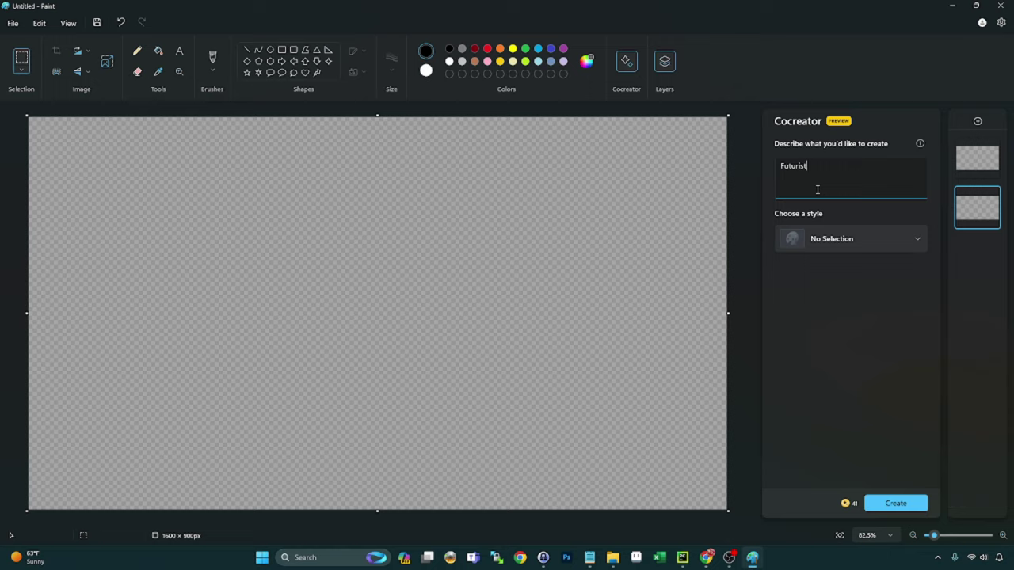
{"action": "type", "text": "ic rainstorm where it rains green binary digits, like in the movie"}
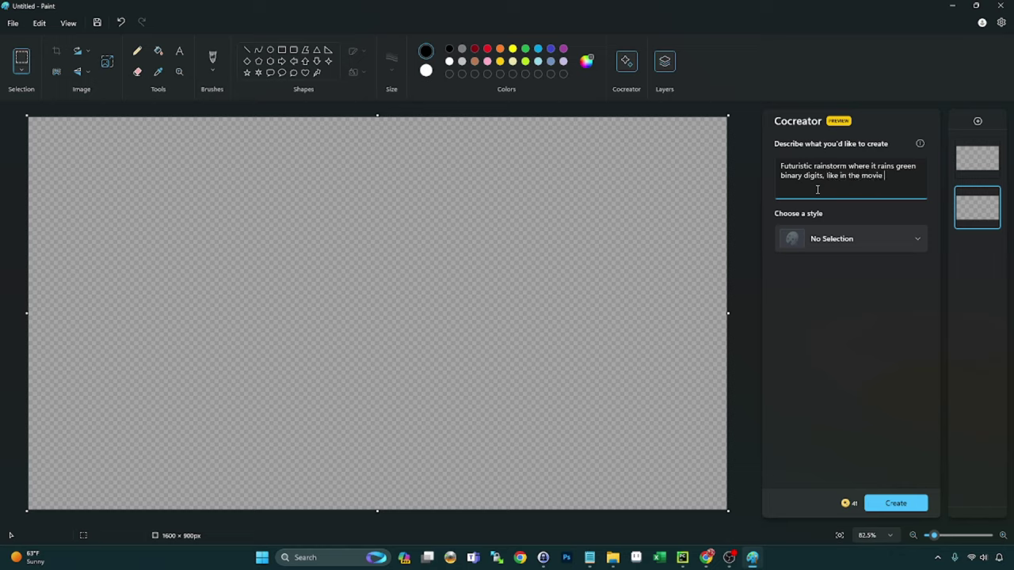
{"action": "type", "text": " The Matrix."}
{"action": "left_click", "coordinate": [881, 244]}
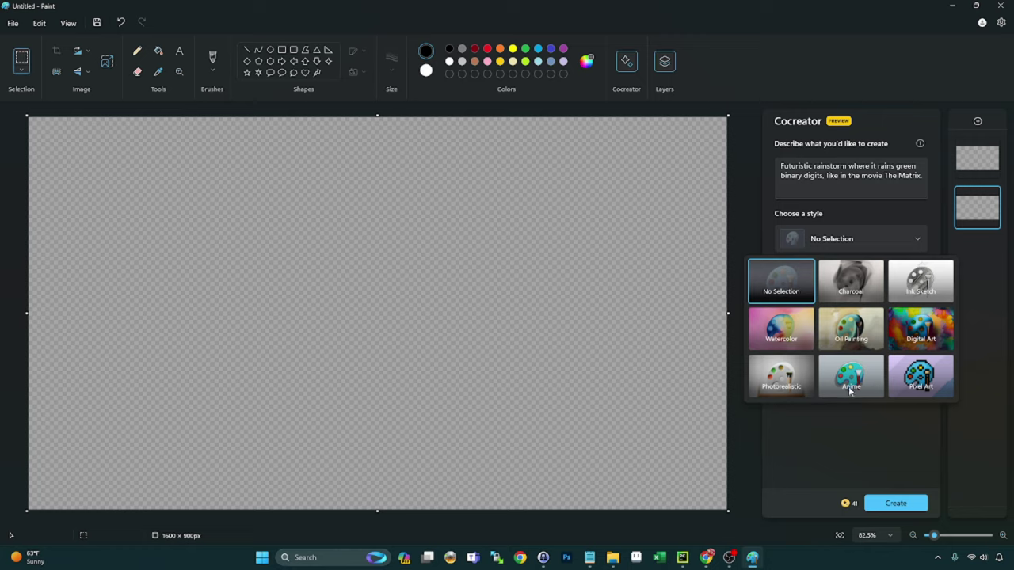
{"action": "left_click", "coordinate": [784, 384]}
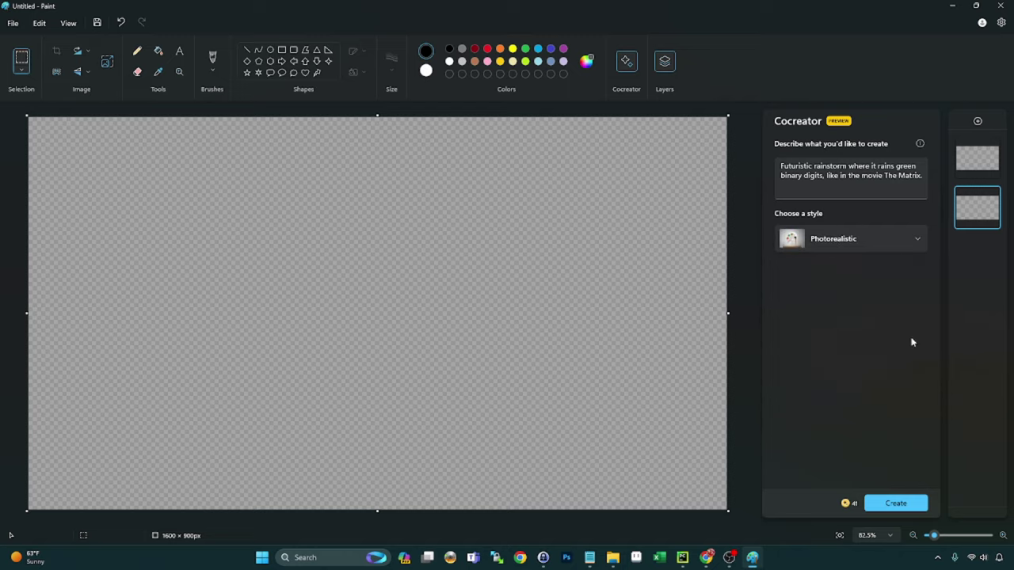
{"action": "left_click", "coordinate": [908, 504]}
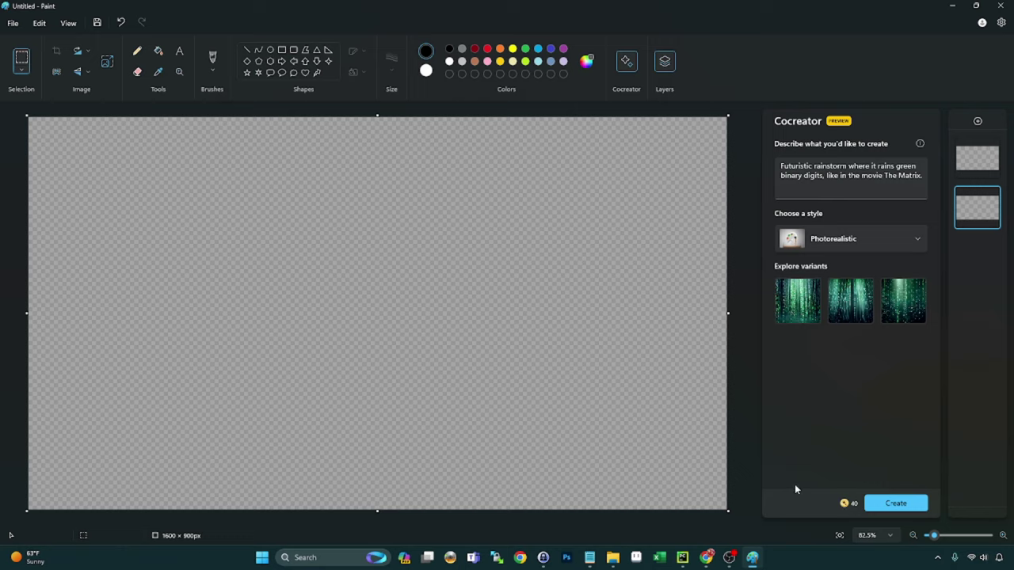
Preview all three rain variants on the bottom layer, then keep the third
{"action": "left_click", "coordinate": [905, 313]}
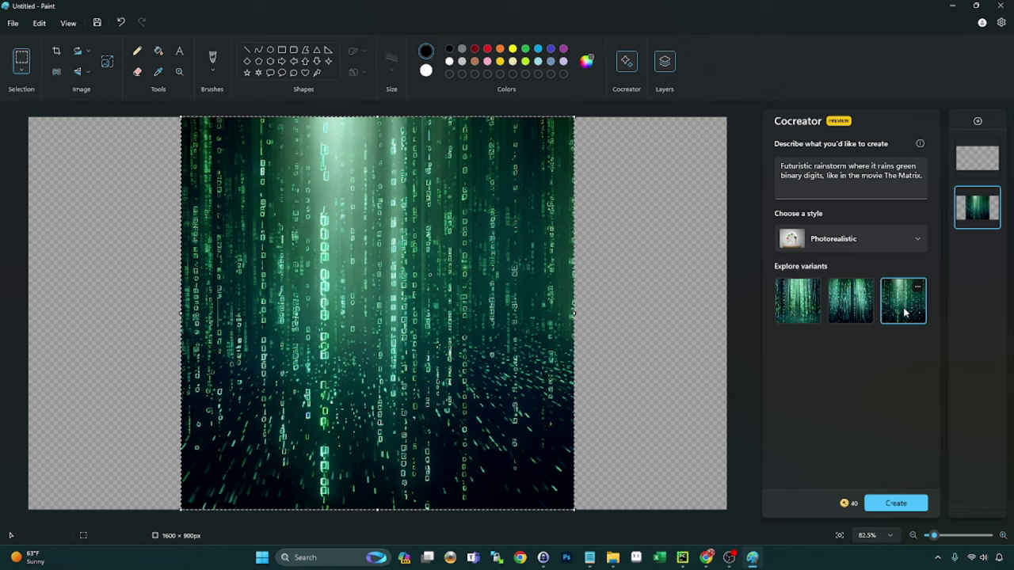
{"action": "left_click", "coordinate": [891, 317]}
{"action": "left_click", "coordinate": [854, 315]}
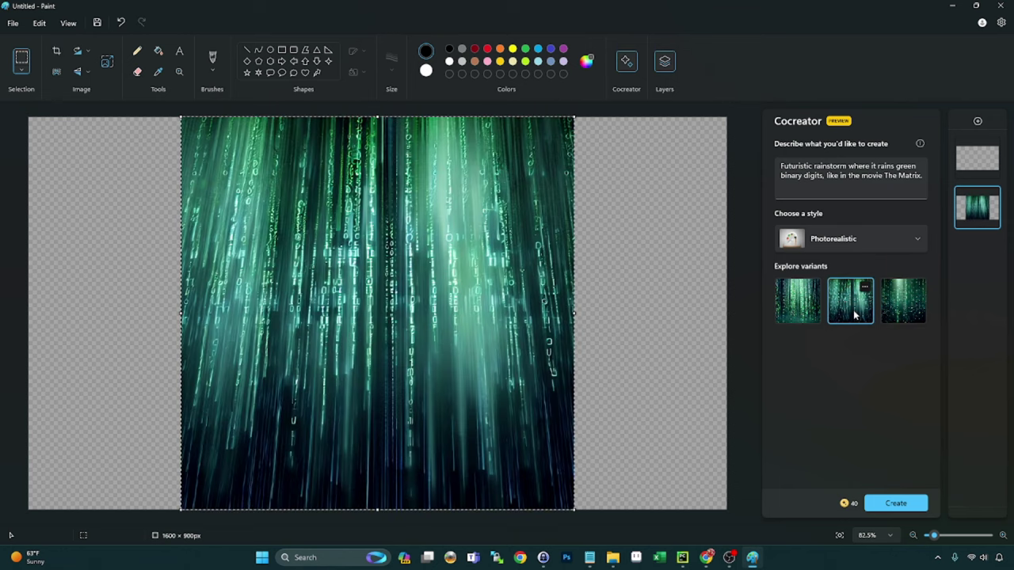
{"action": "left_click", "coordinate": [854, 315]}
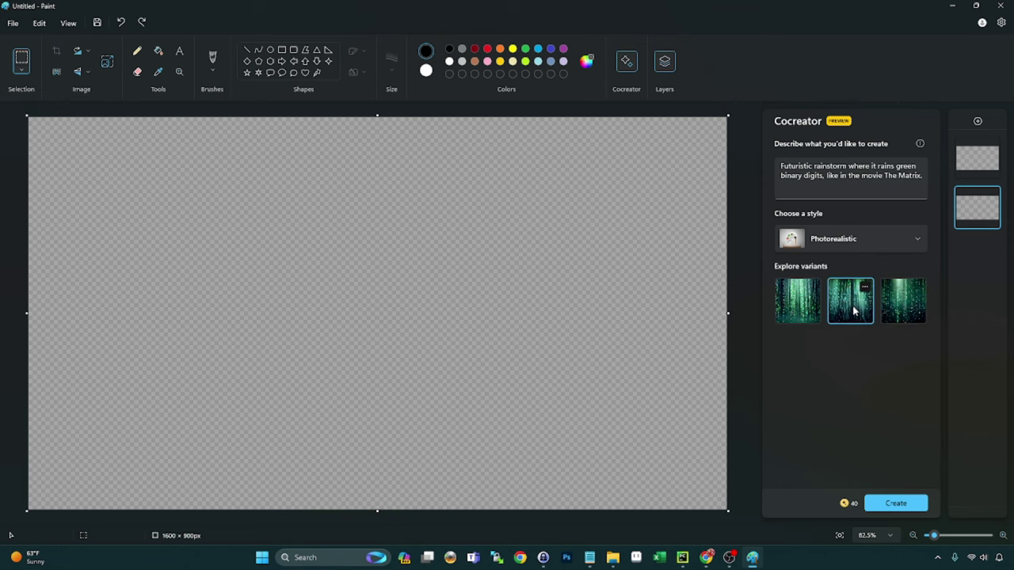
{"action": "left_click", "coordinate": [791, 310]}
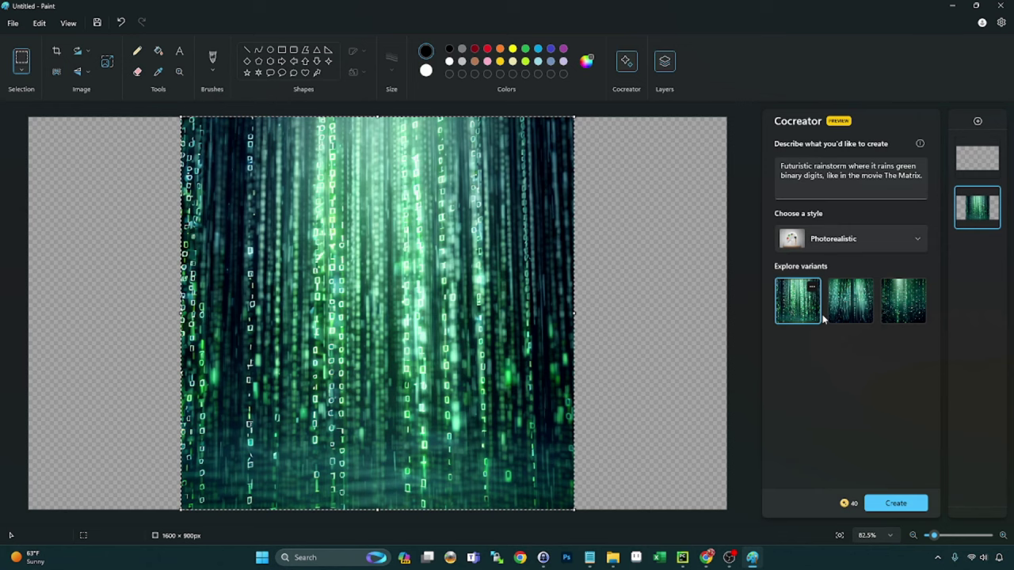
{"action": "left_click", "coordinate": [901, 313]}
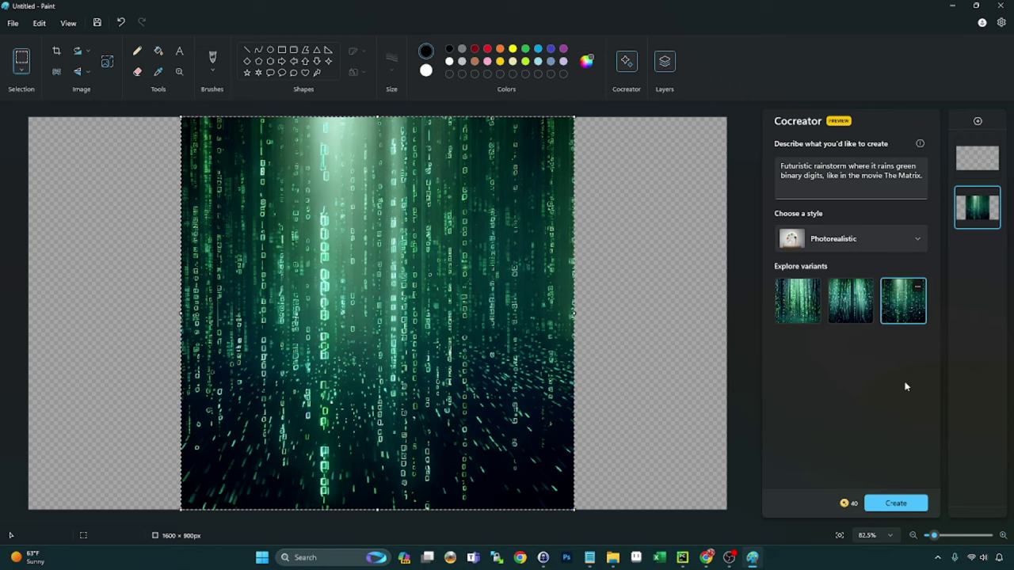
On the top layer, generate images for 'An alien from the p an d reaching out into the sky'
{"action": "mouse_move", "coordinate": [972, 160]}
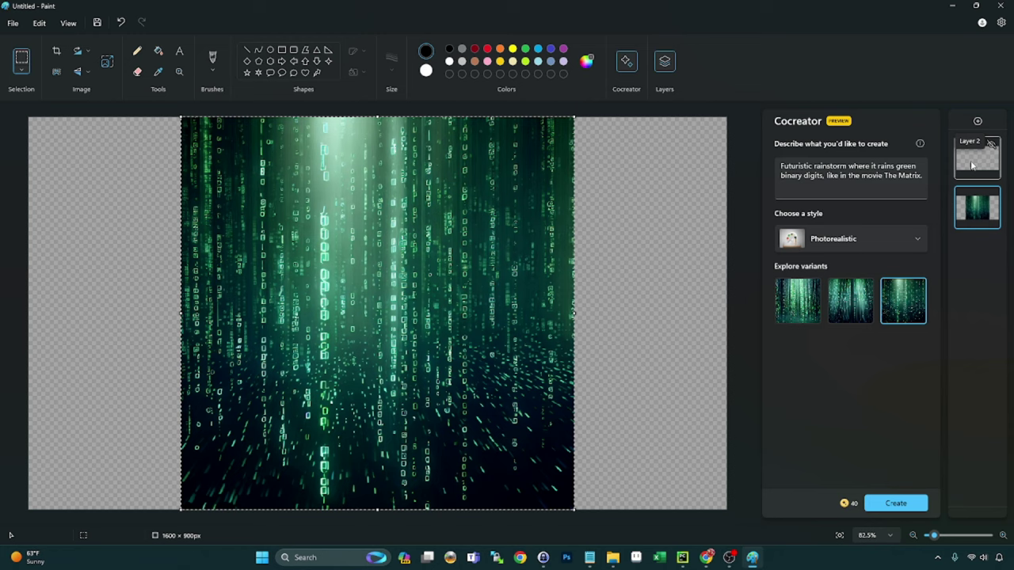
{"action": "left_click", "coordinate": [973, 165]}
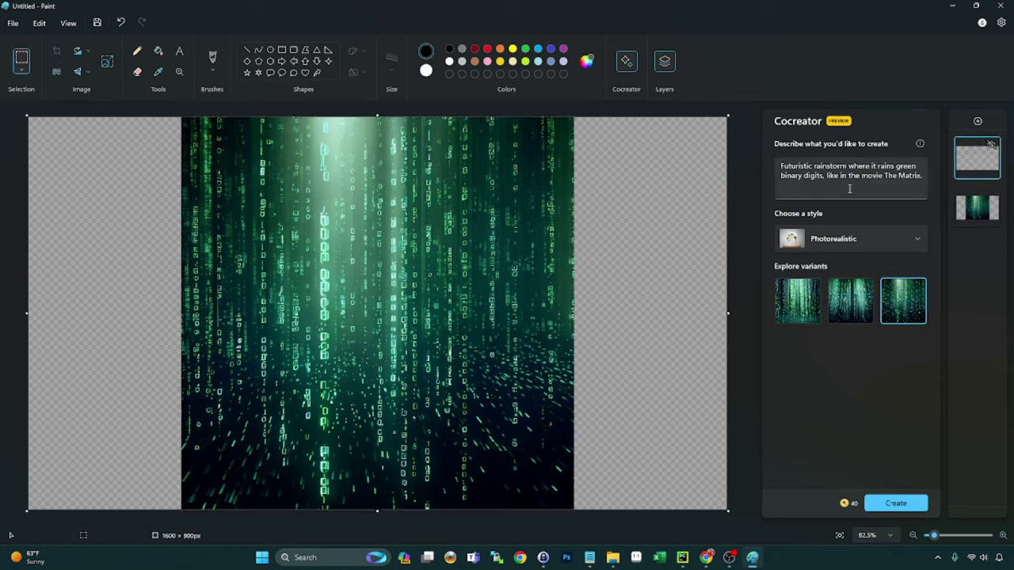
{"action": "key", "text": "ctrl+a"}
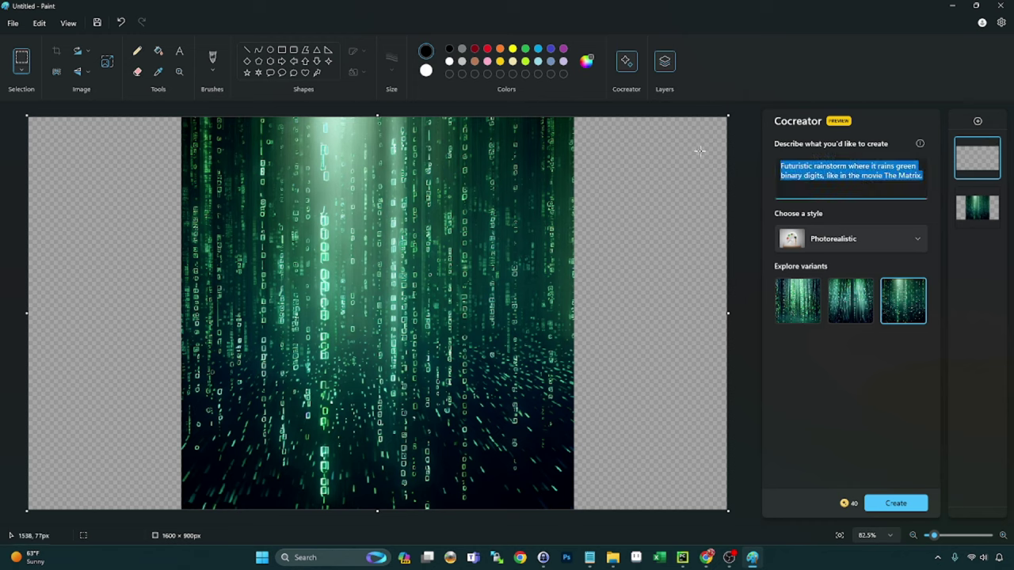
{"action": "type", "text": "A"}
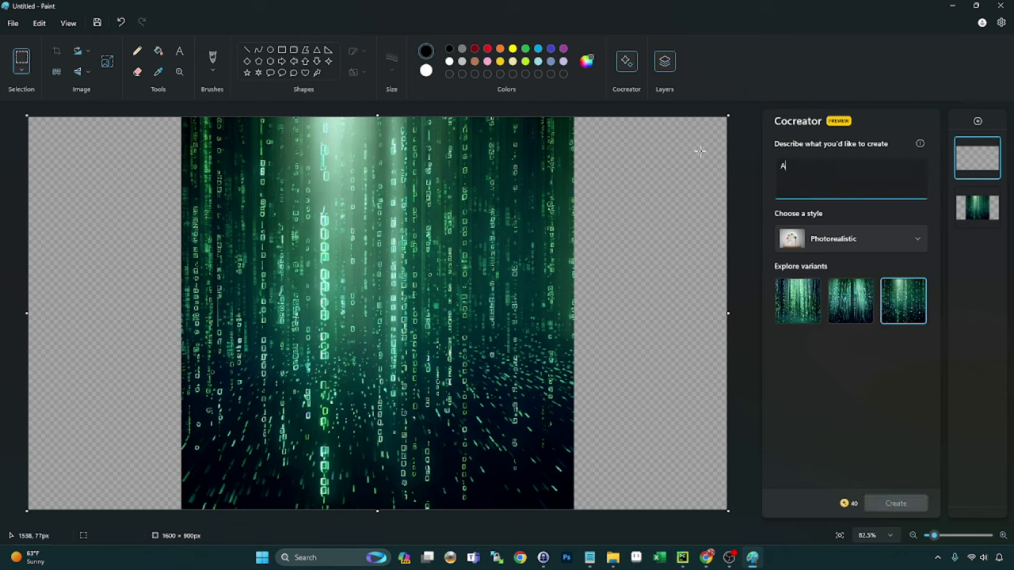
{"action": "type", "text": "n alien from the future look"}
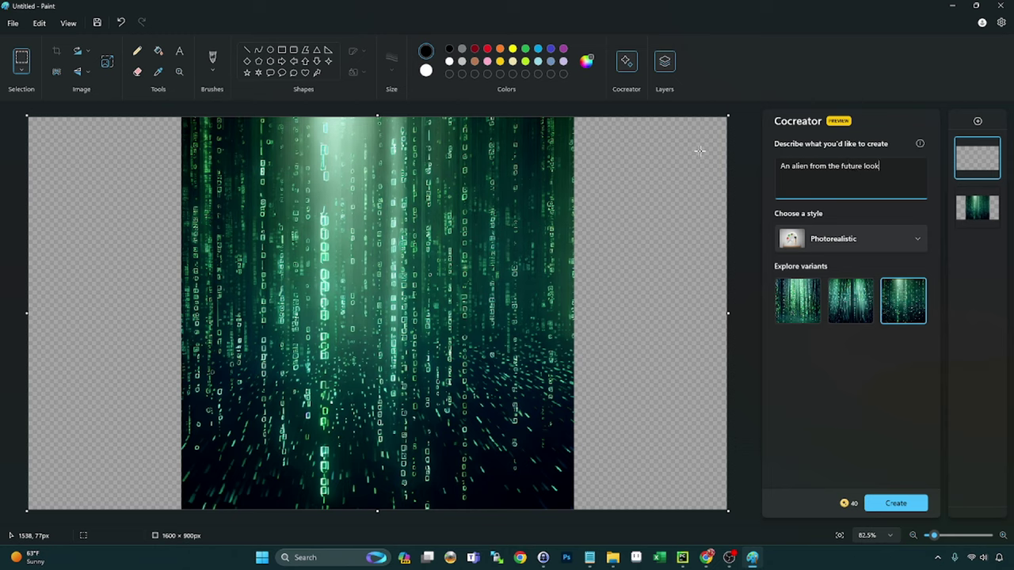
{"action": "type", "text": "p an d reaching out into the sky"}
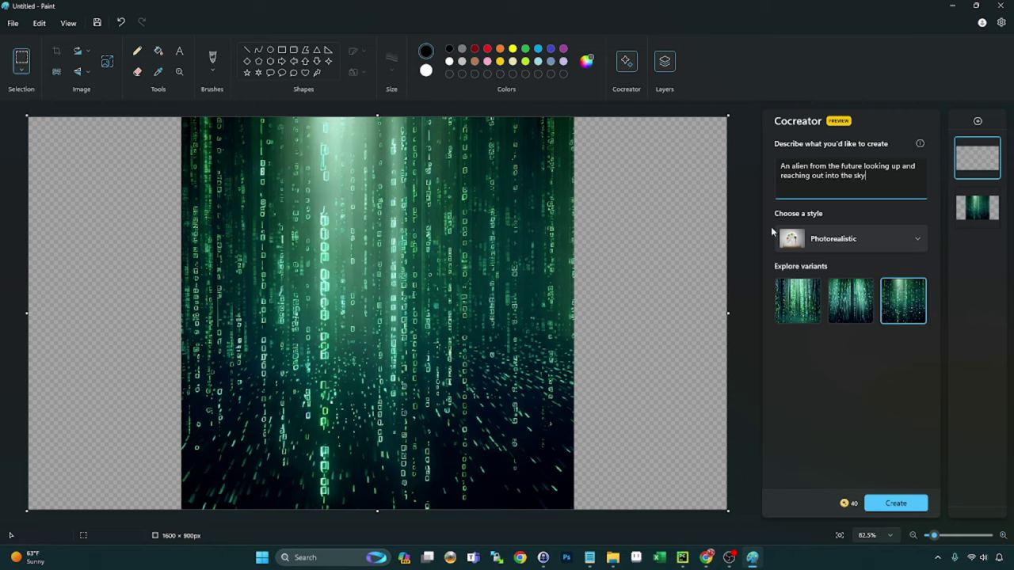
{"action": "left_click", "coordinate": [911, 507]}
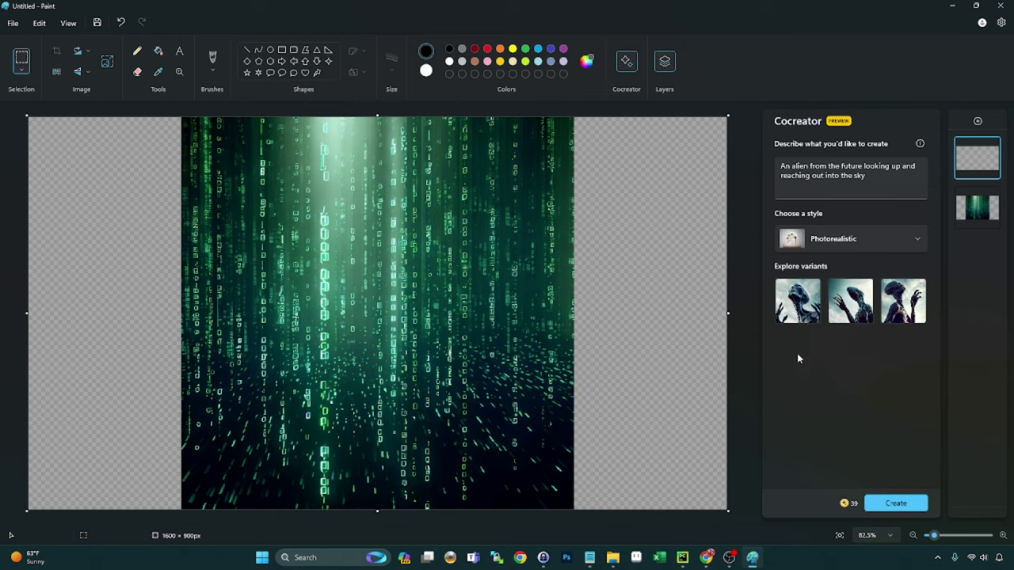
Preview the first and second alien variants, then keep the third on the top layer
{"action": "left_click", "coordinate": [801, 311]}
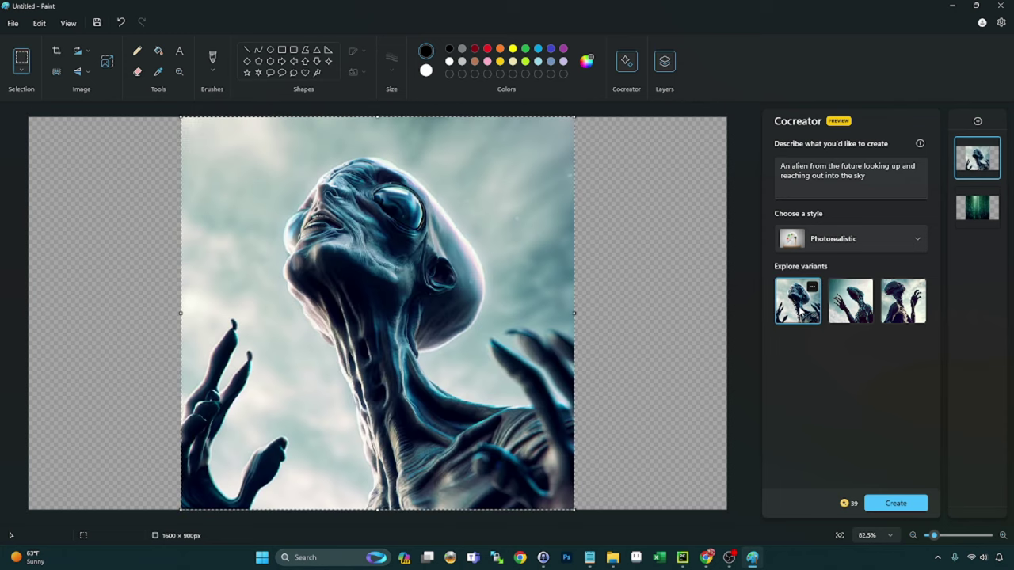
{"action": "left_click", "coordinate": [851, 307]}
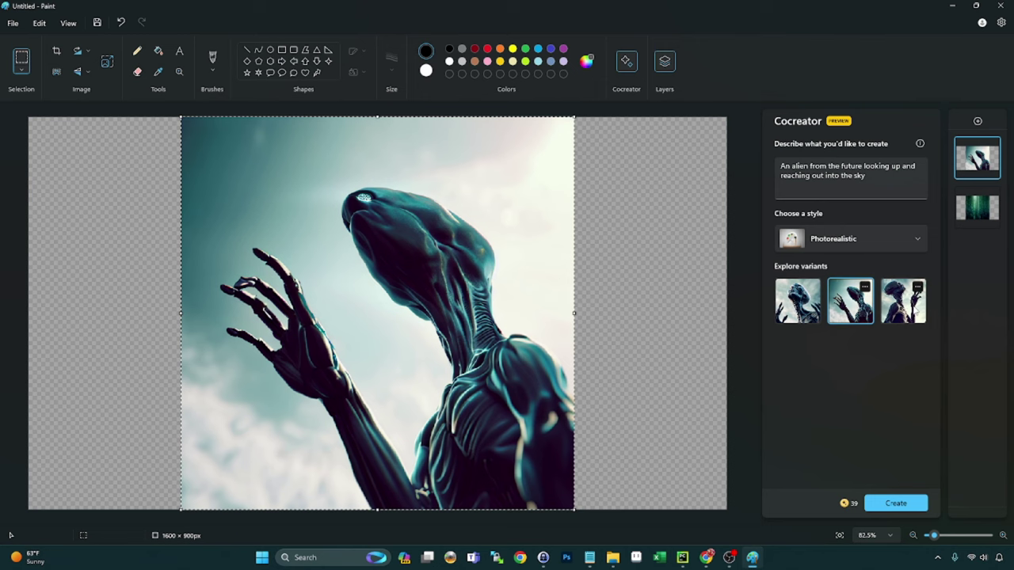
{"action": "left_click", "coordinate": [914, 311]}
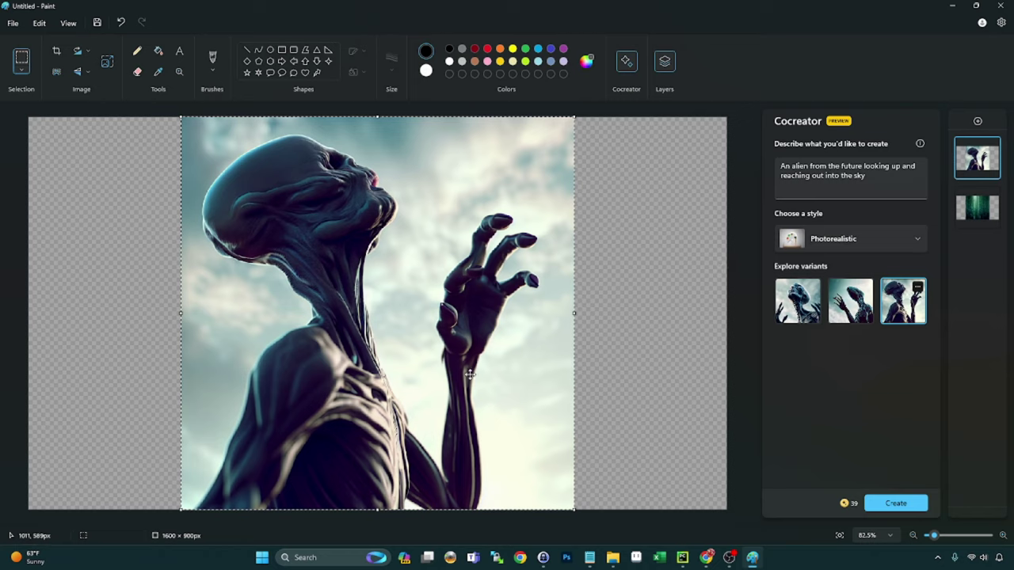
Remove the alien's sky background, then restack the rain layer above and back below the alien
{"action": "left_click", "coordinate": [57, 72]}
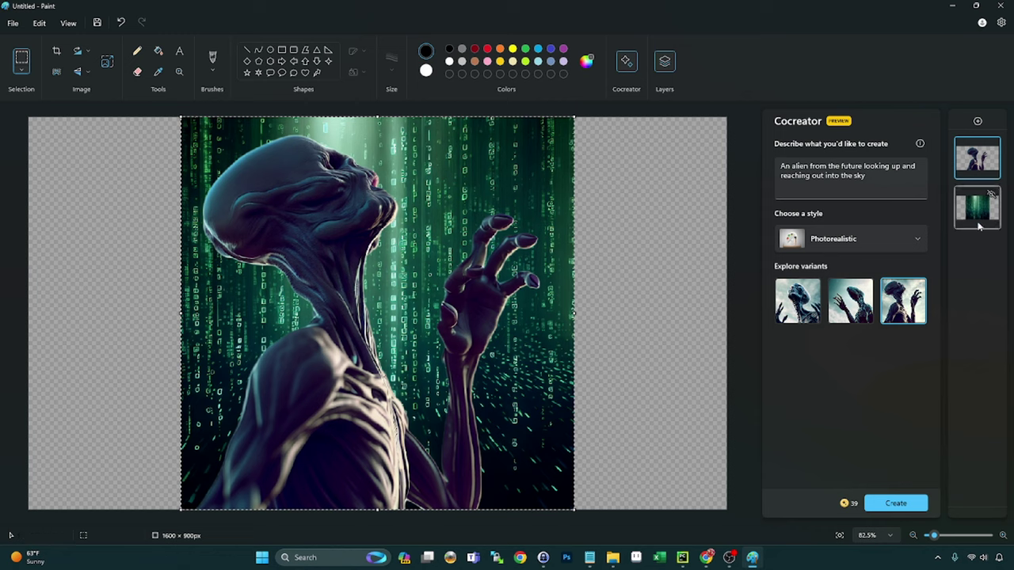
{"action": "left_click_drag", "start_coordinate": [977, 224], "coordinate": [975, 136]}
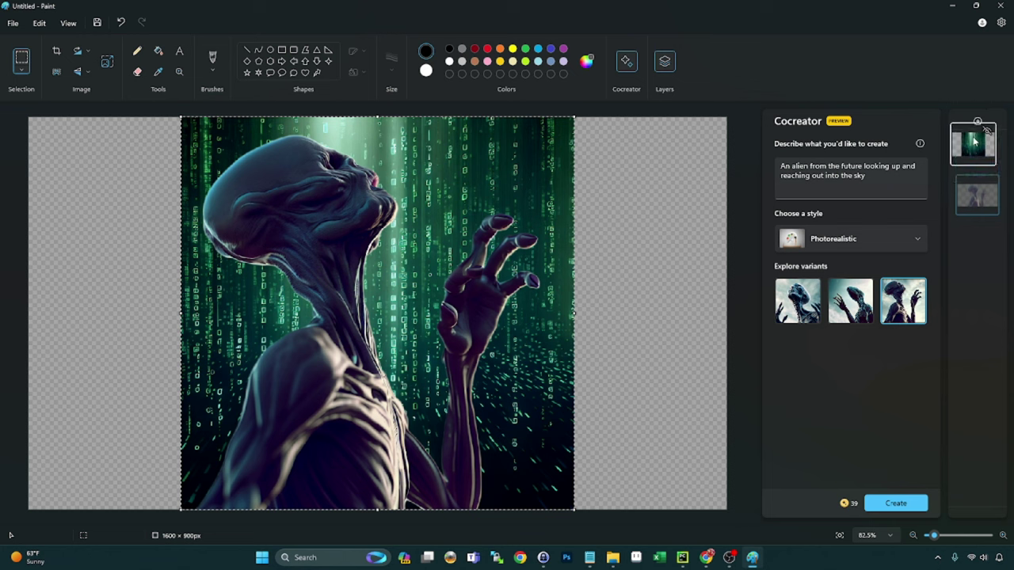
{"action": "left_click_drag", "start_coordinate": [978, 152], "coordinate": [981, 238]}
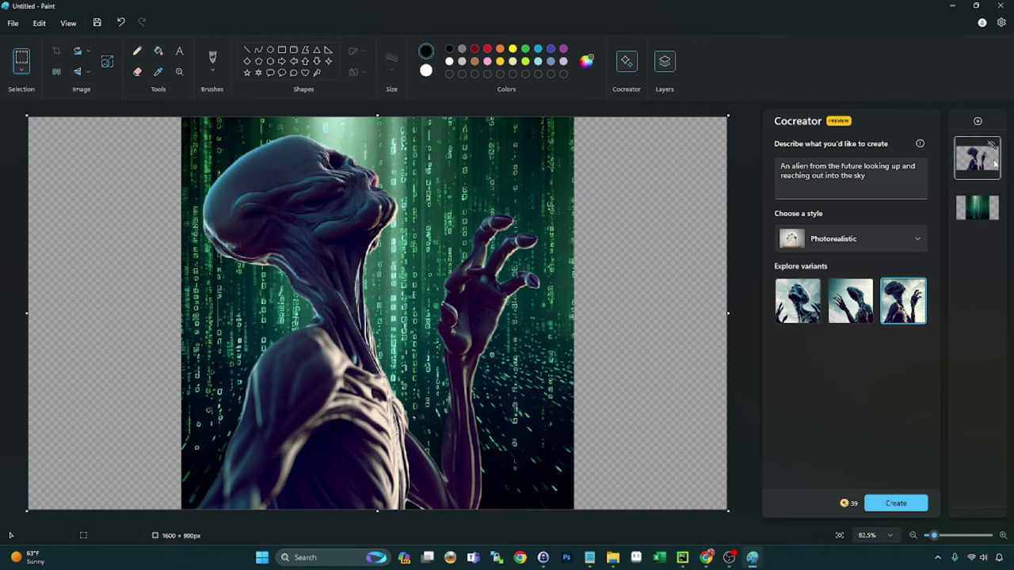